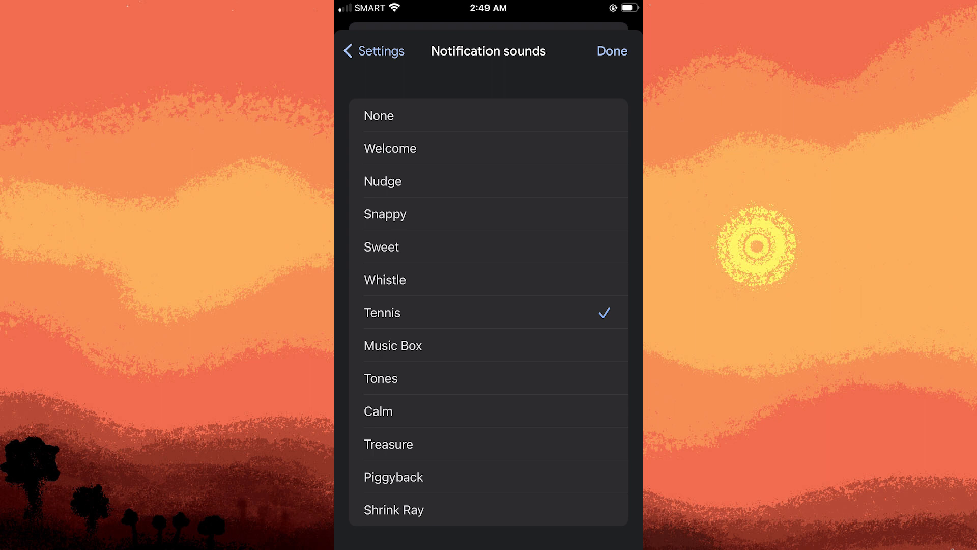
# Step: Return from the notification sound list to the main Chat settings with Tennis kept
pyautogui.click(374, 50)
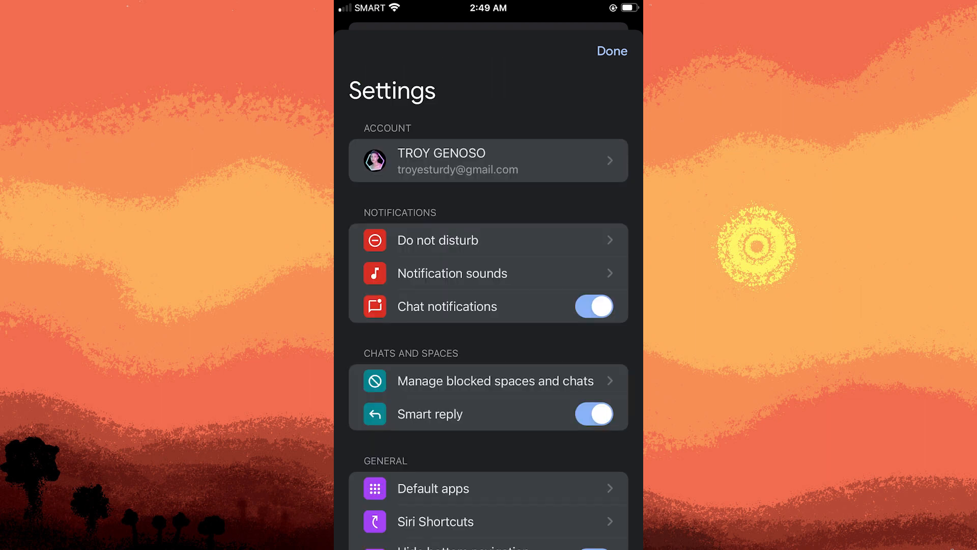